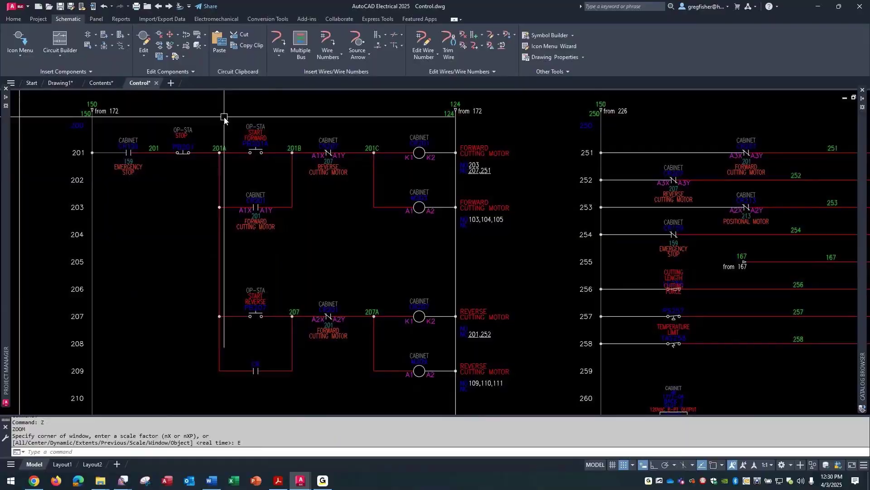
Swap the START FORWARD push button on rung 201 for a mushroom-head normally open push button, one at a time from the icon menu
left_click(185, 47)
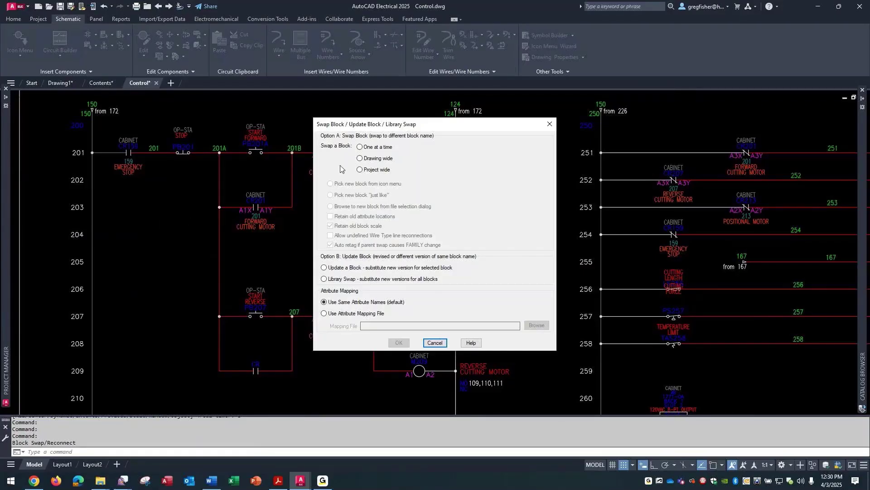
left_click(360, 148)
left_click(353, 184)
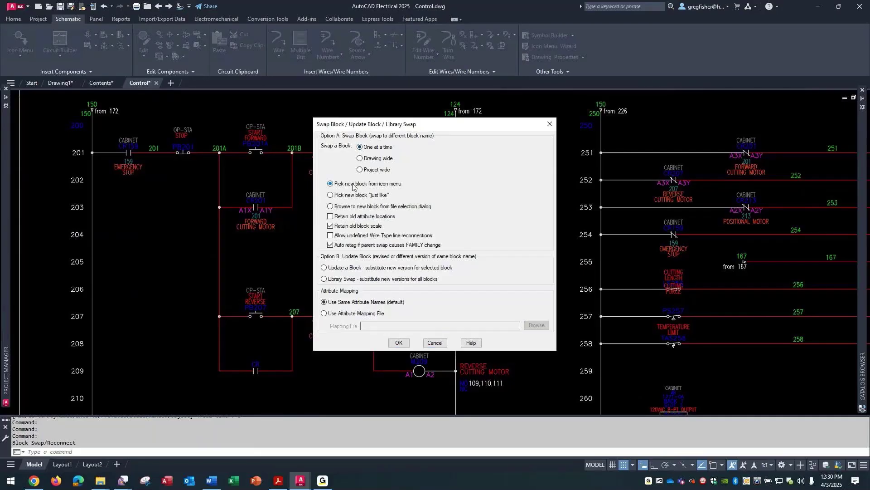
left_click(394, 343)
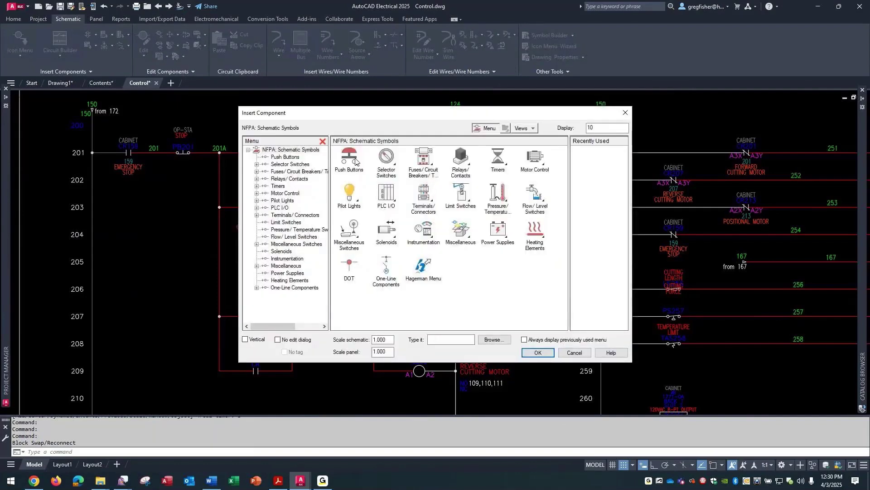
left_click(357, 161)
left_click(427, 159)
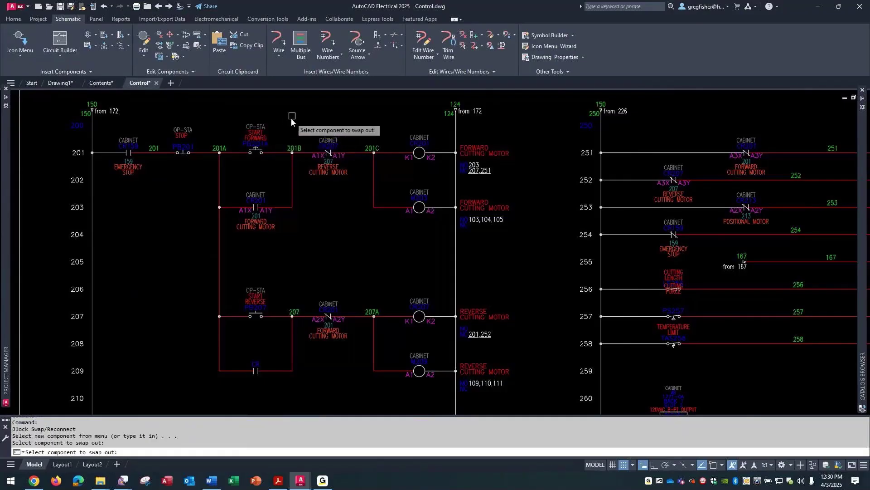
scroll(290, 122, "up", 4)
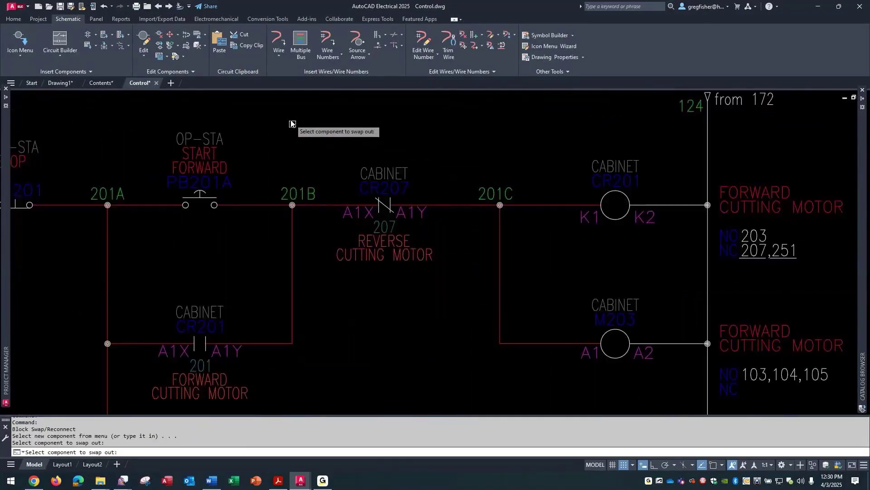
key("Escape")
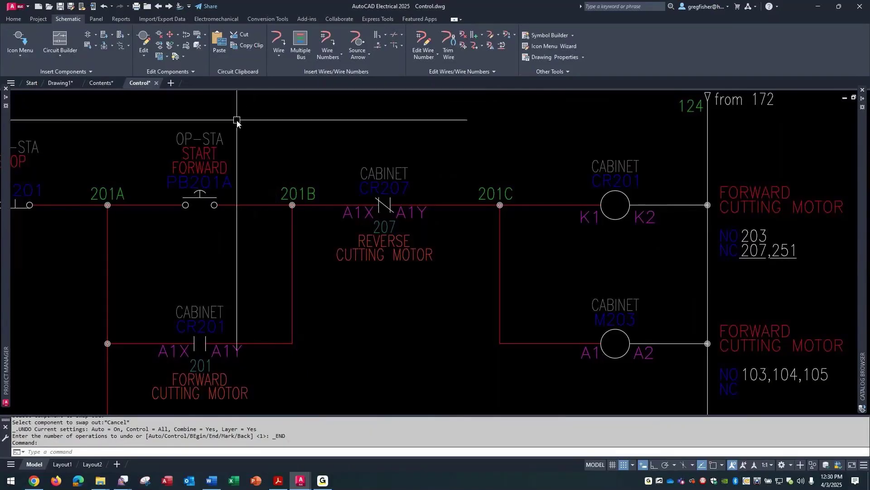
Review the component data of the swapped START FORWARD push button PB201A without changing anything
right_click(217, 148)
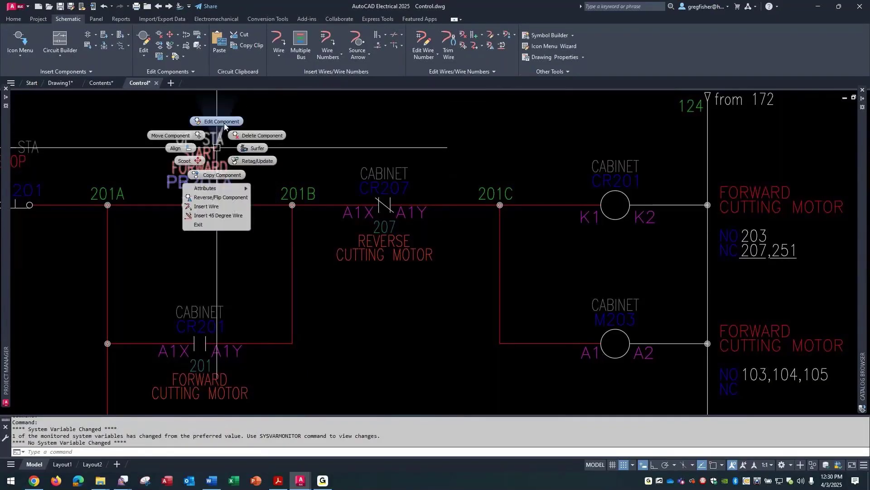
key("Escape")
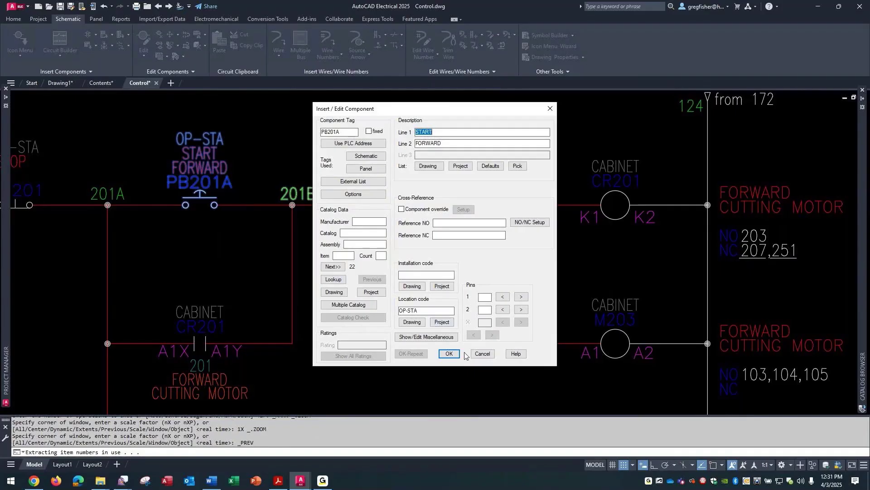
left_click(479, 354)
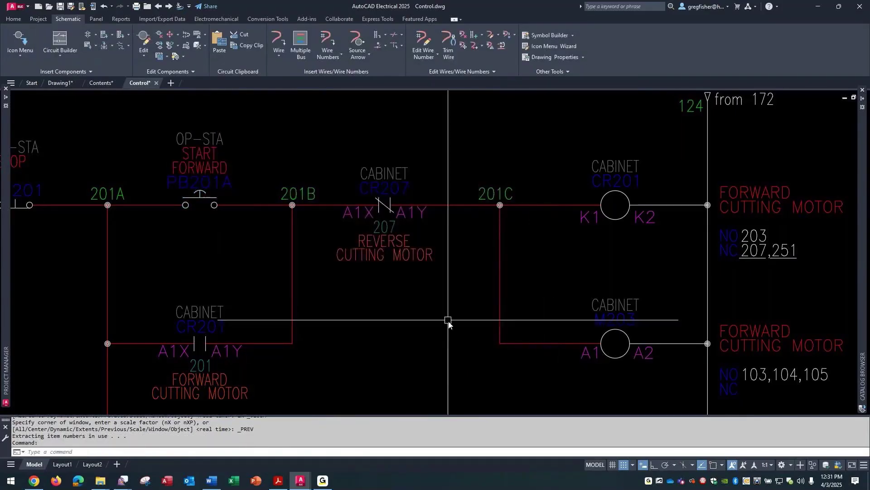
Start a block update with the Update a Block option, using relay coil CR201 on rung 201 as the example block
scroll(442, 307, "down", 2)
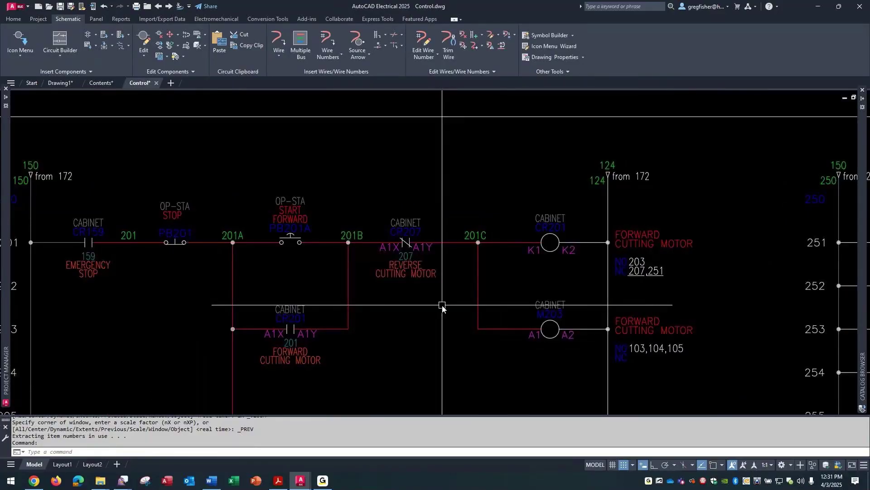
scroll(442, 308, "down", 1)
scroll(442, 307, "down", 2)
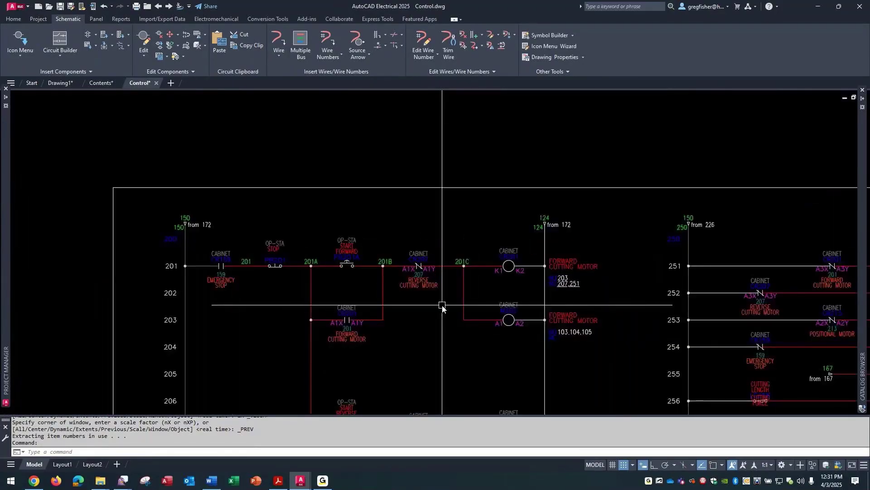
middle_click_drag(442, 307, 323, 206)
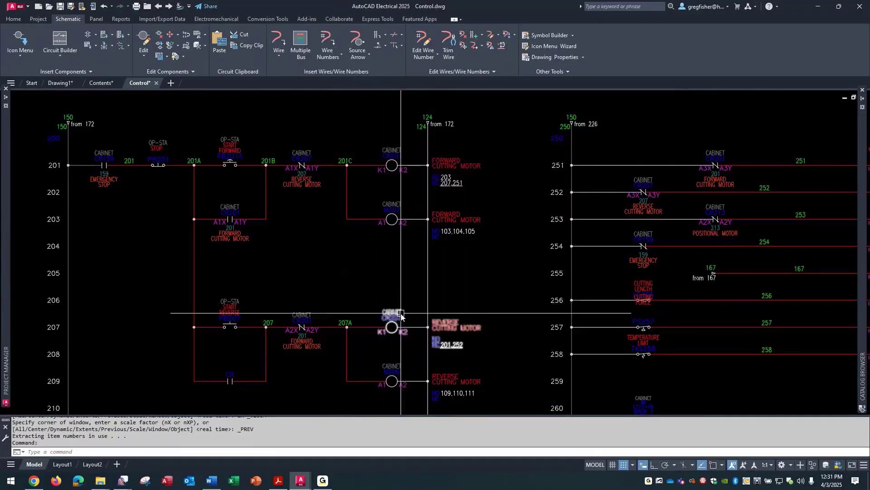
mouse_move(319, 410)
middle_mouse_down()
mouse_move(331, 258)
mouse_move(313, 418)
mouse_move(311, 403)
middle_mouse_up()
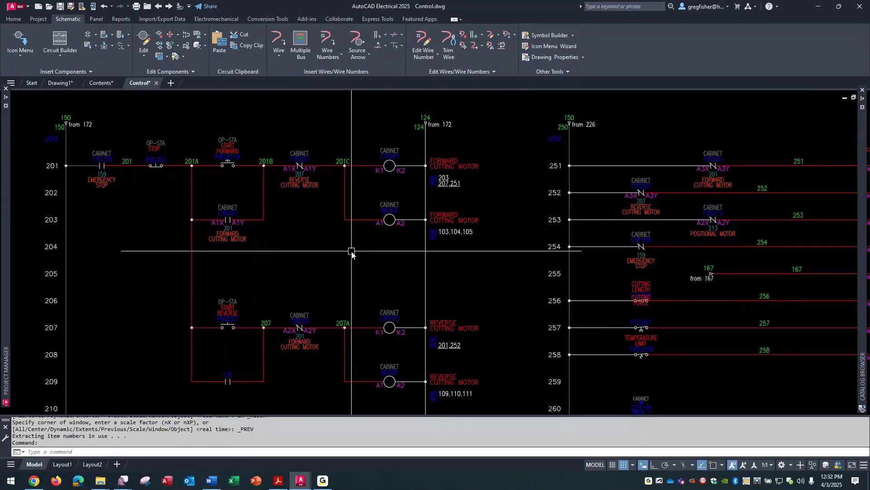
left_click(190, 47)
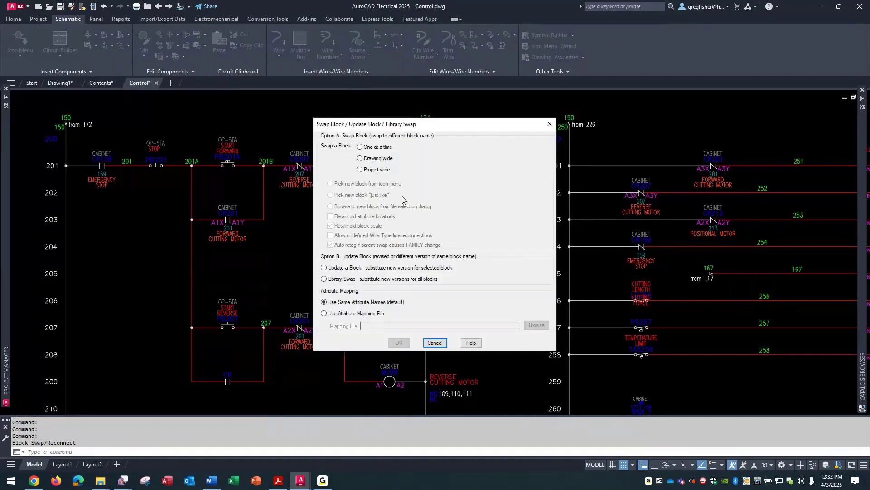
left_click(324, 267)
left_click(399, 343)
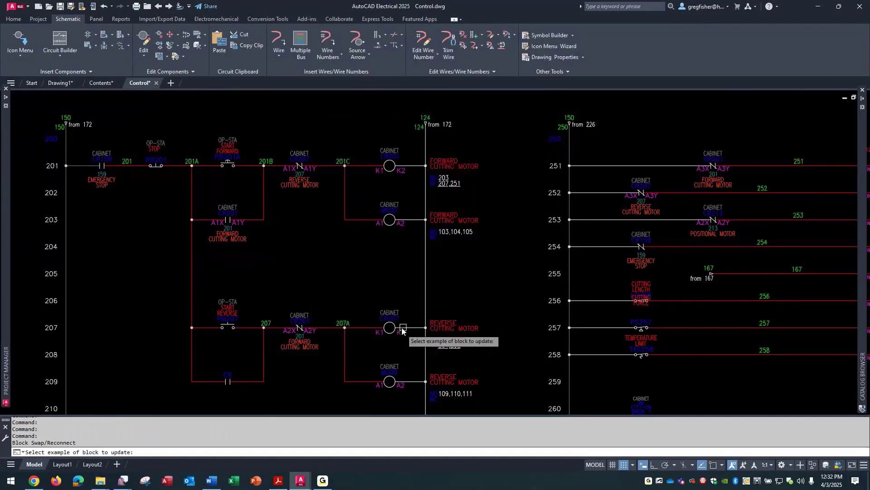
left_click(395, 159)
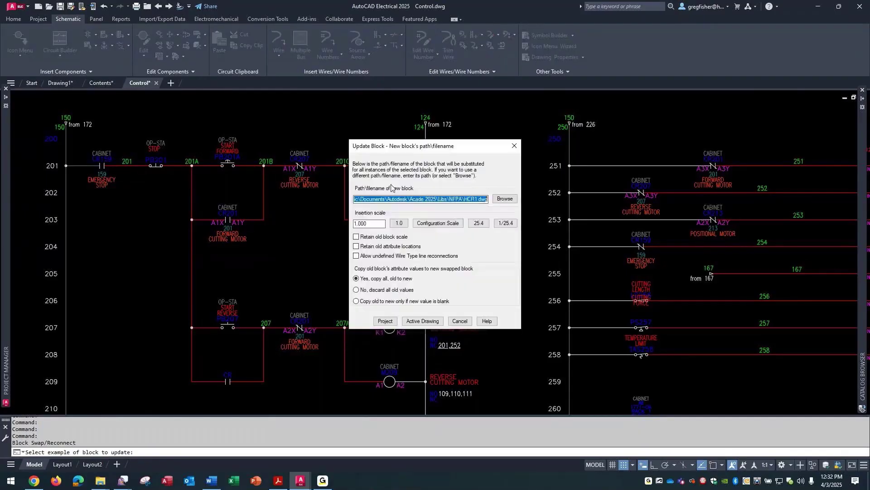
Choose HCR1.dwg from C:\1_Tip Trick Webinar as the substitute block and apply the update to the active drawing
left_click(505, 199)
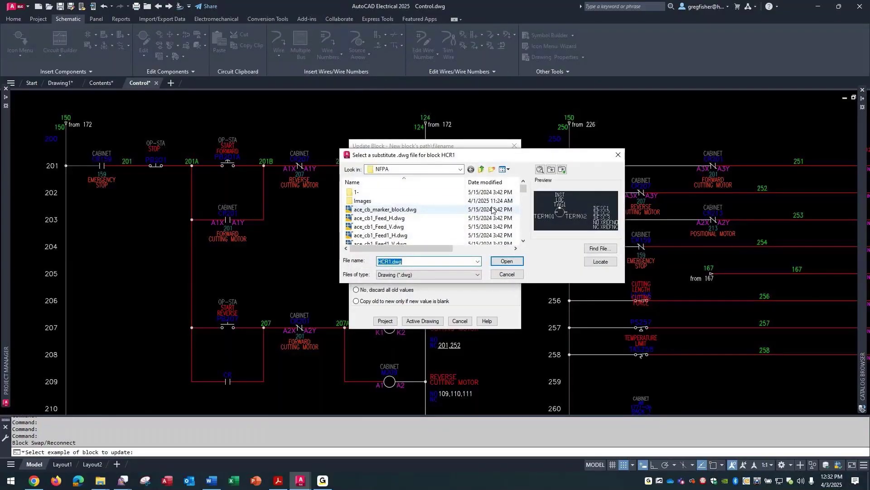
left_click(435, 169)
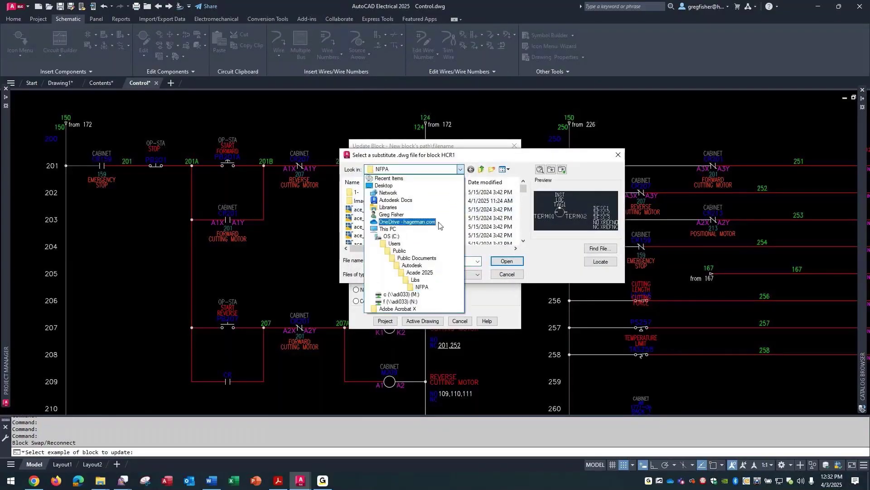
left_click(435, 236)
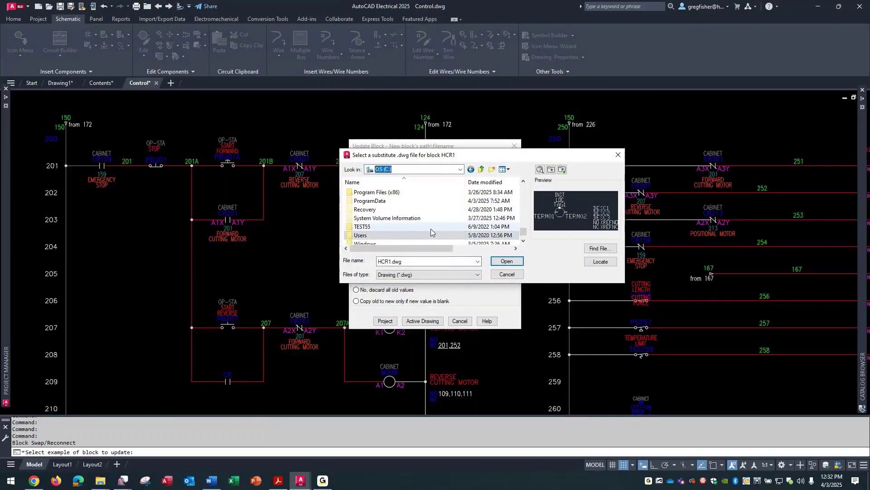
scroll(432, 226, "up", 6)
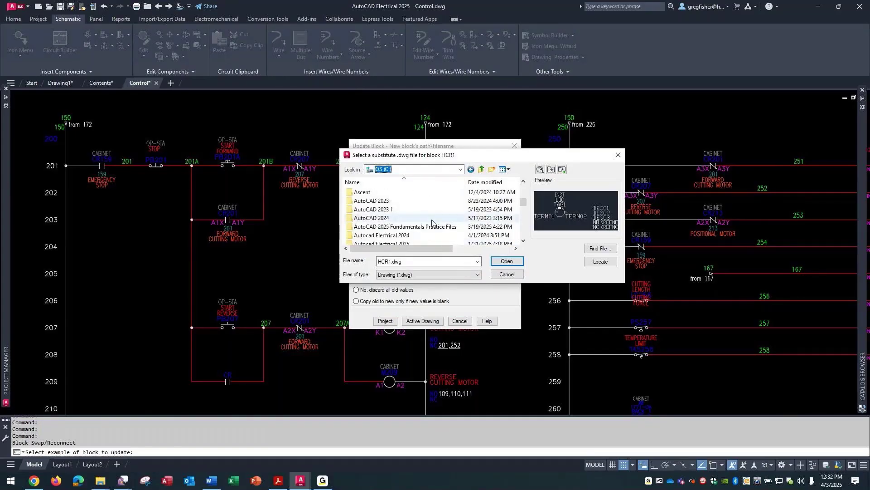
scroll(432, 222, "up", 2)
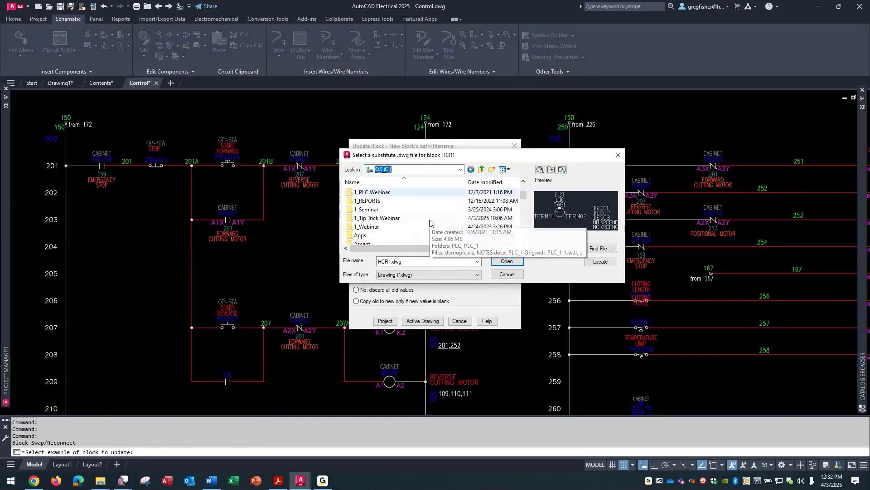
double_click(421, 220)
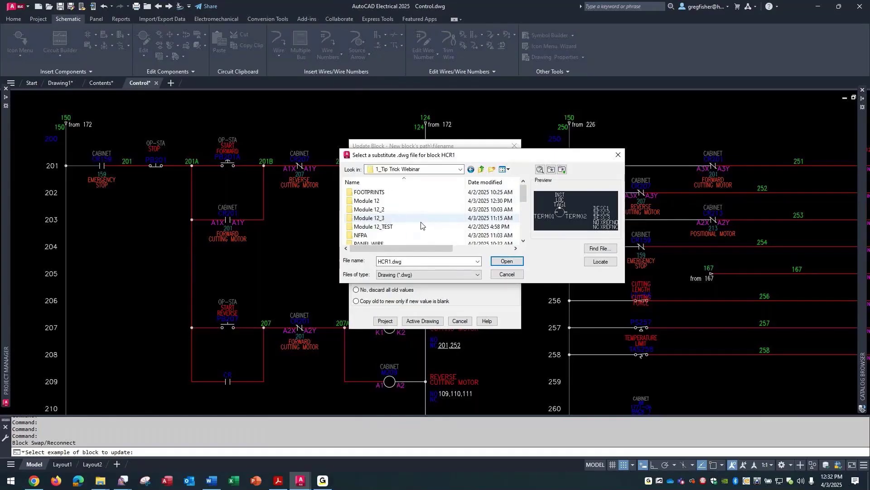
scroll(421, 225, "down", 3)
scroll(423, 226, "down", 1)
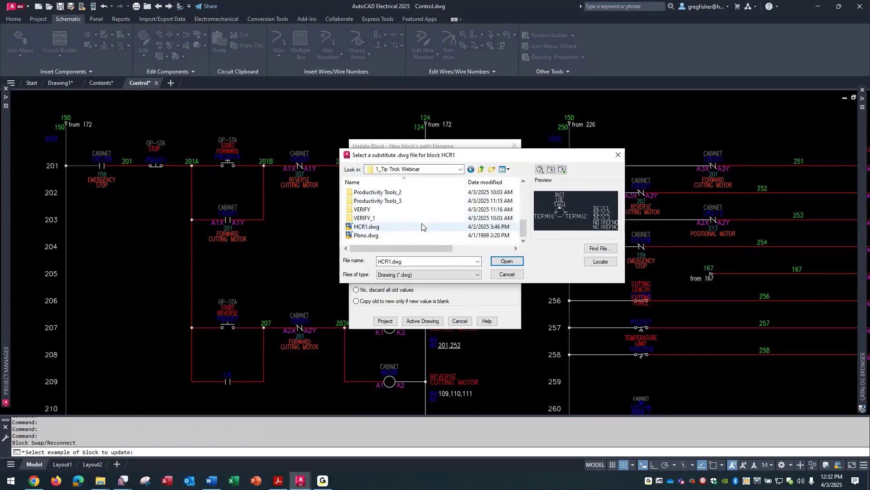
left_click(420, 227)
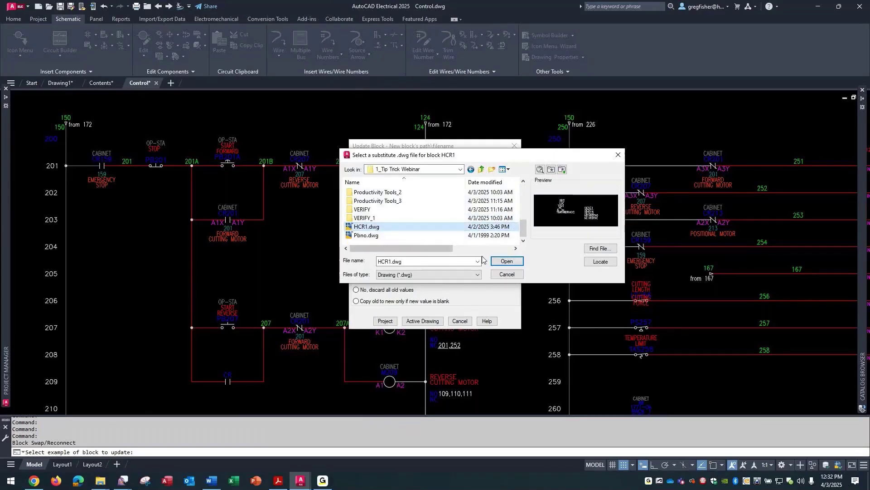
left_click(506, 262)
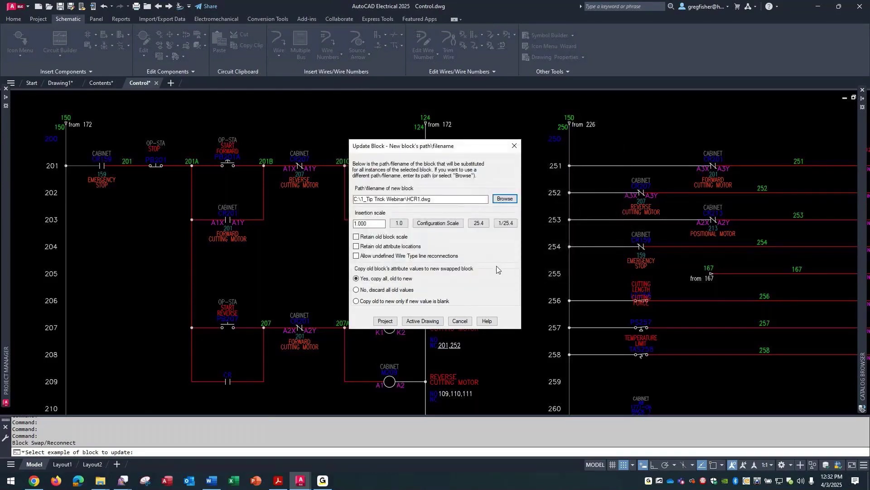
left_click(426, 320)
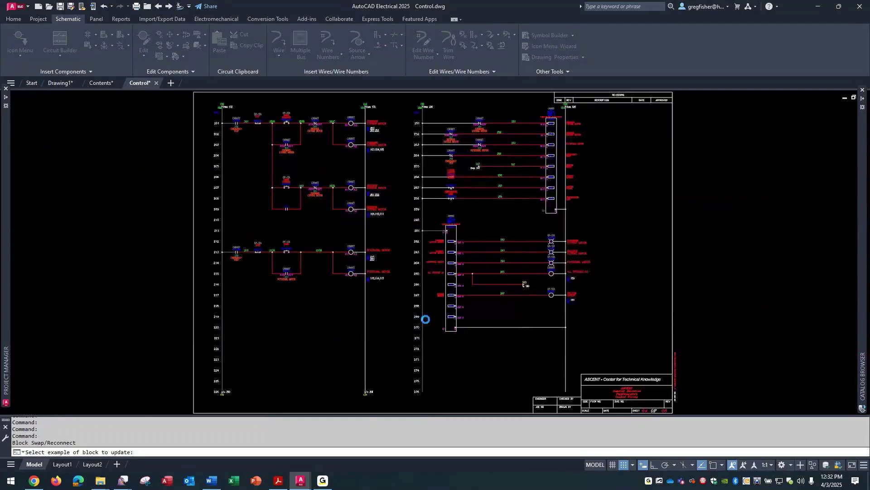